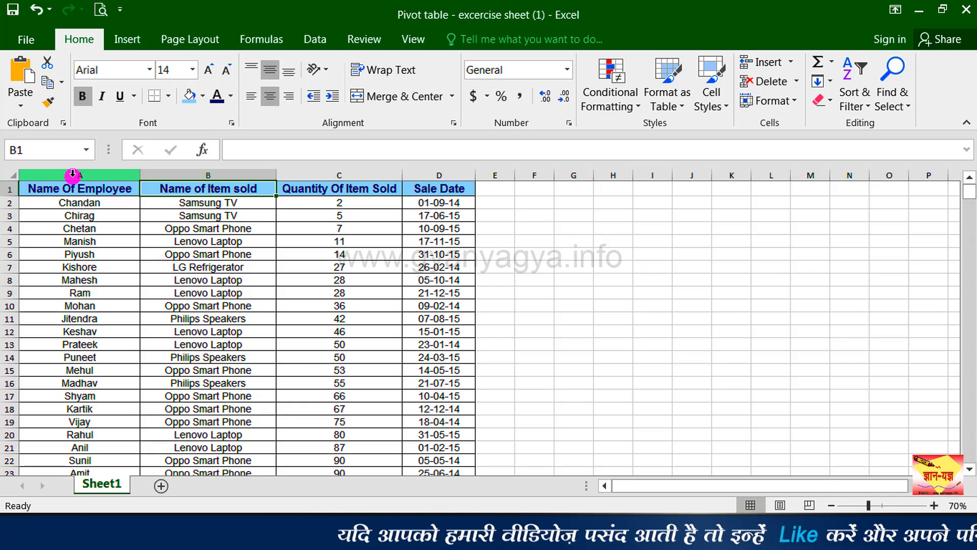
Step: Select columns A through D, covering Name Of Employee, Name of Item sold, Quantity Of Item Sold and Sale Date
{"action": "key", "text": "ctrl"}
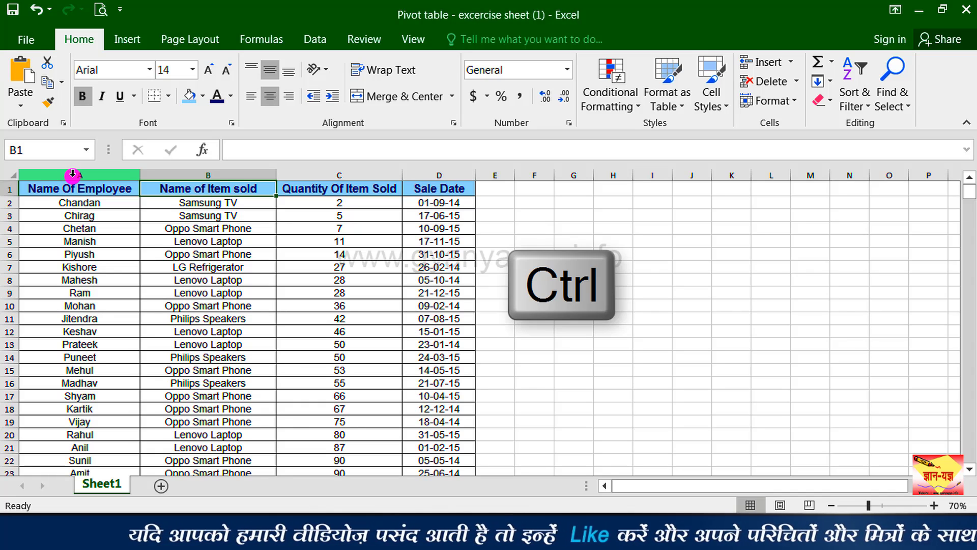
{"action": "left_click", "coordinate": [73, 175], "text": "ctrl"}
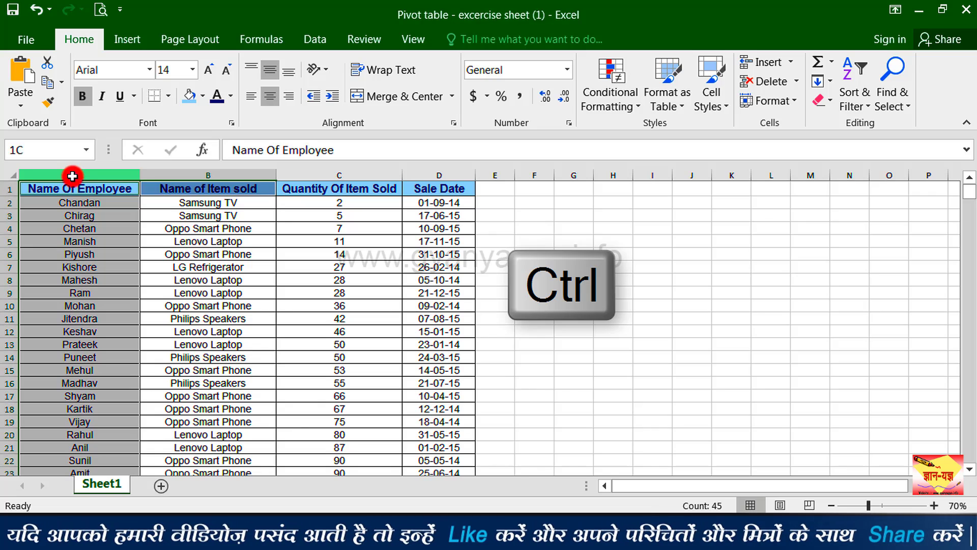
{"action": "left_click", "coordinate": [165, 176], "text": "ctrl"}
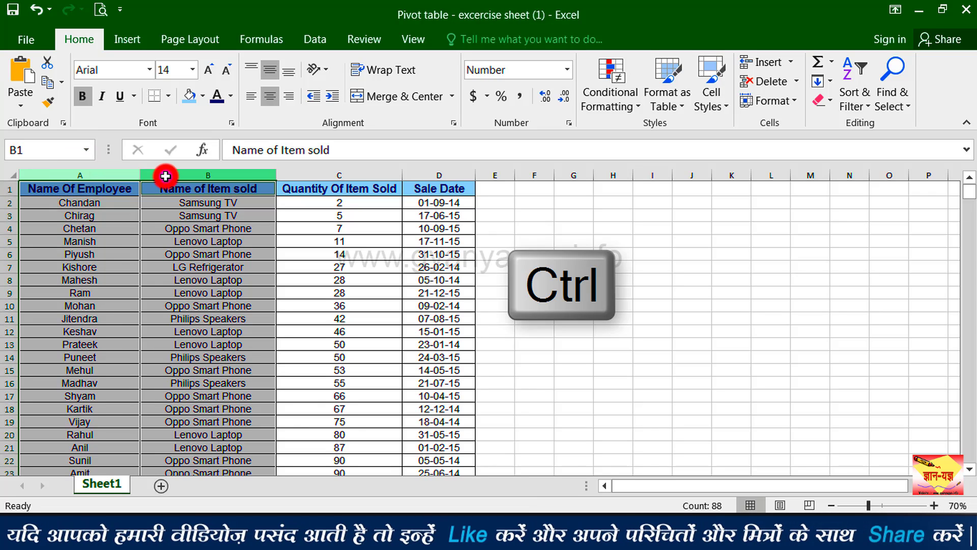
{"action": "left_click", "coordinate": [315, 175], "text": "ctrl"}
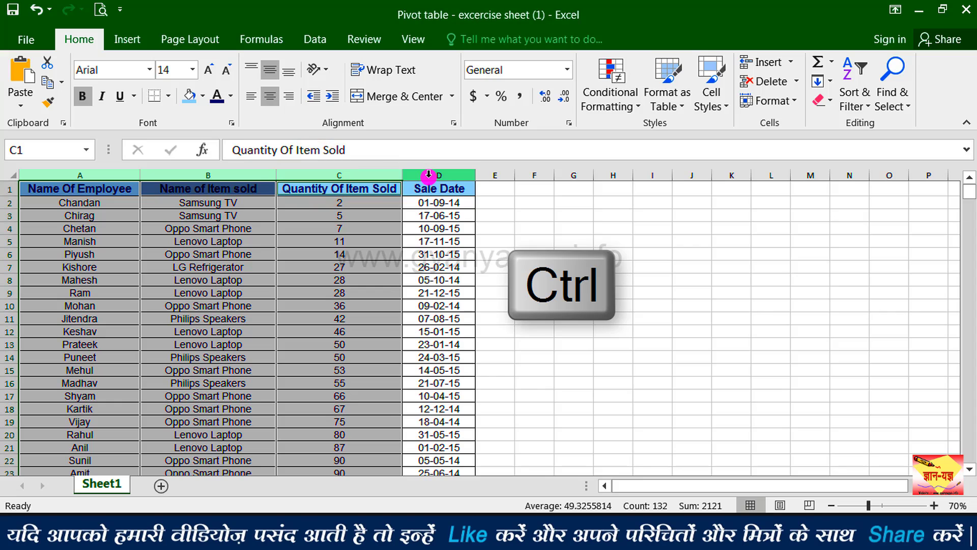
{"action": "left_click", "coordinate": [428, 176], "text": "ctrl"}
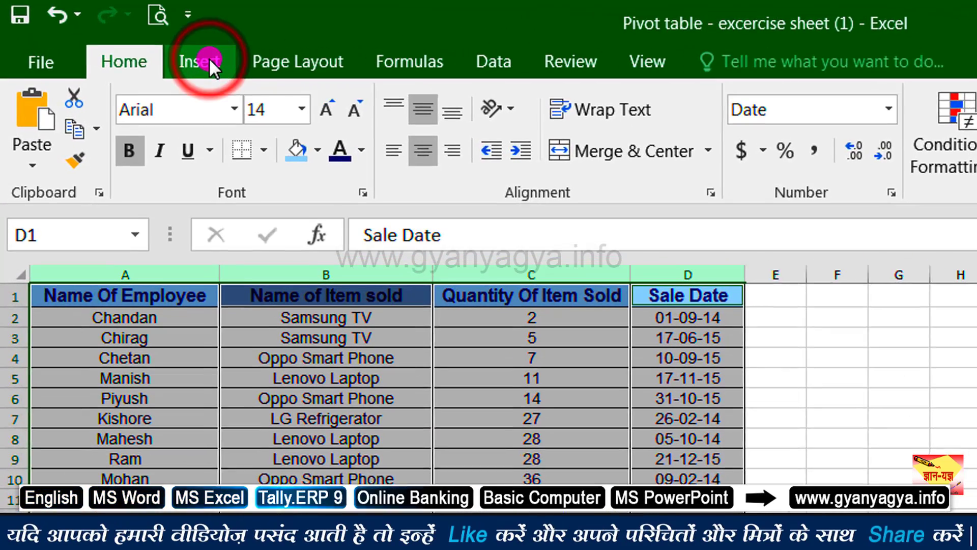
Step: Compare the recommended pivot tables for the selected data and insert Sum of Quantity Of Item Sold by Name of Item sold
{"action": "left_click", "coordinate": [157, 45]}
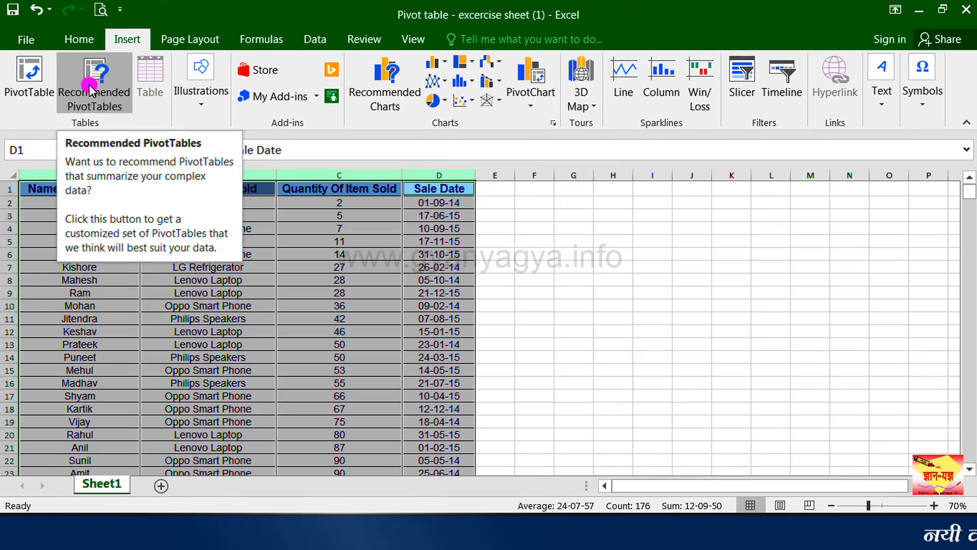
{"action": "left_click", "coordinate": [89, 87]}
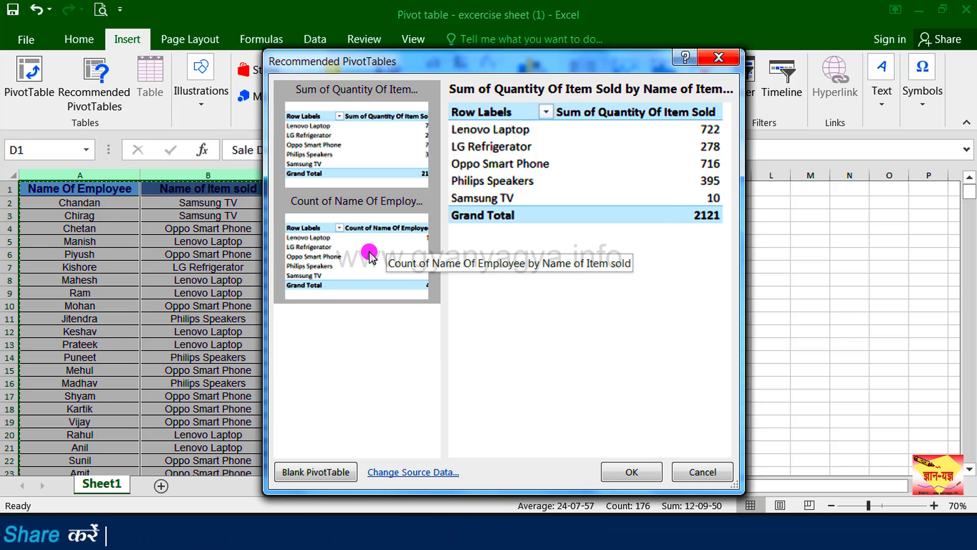
{"action": "left_click", "coordinate": [345, 247]}
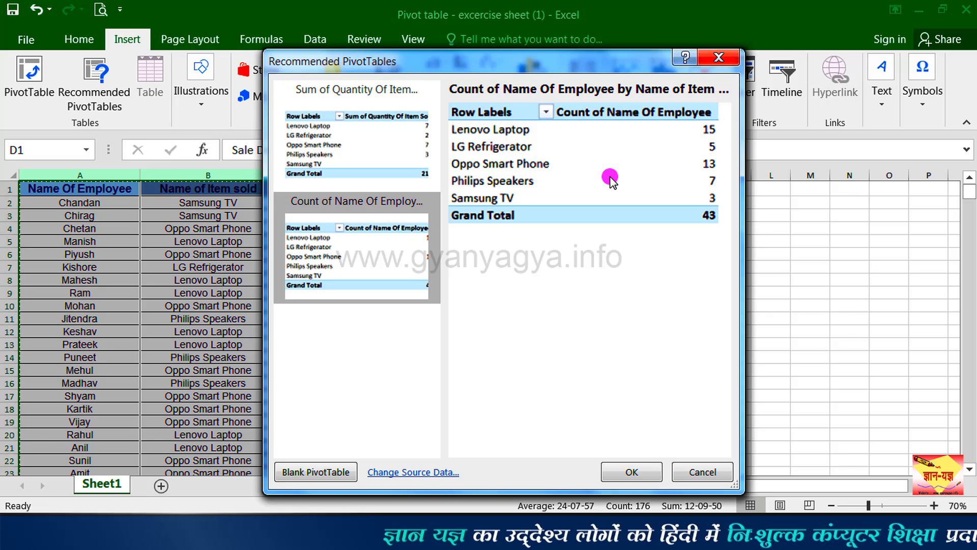
{"action": "left_click", "coordinate": [355, 151]}
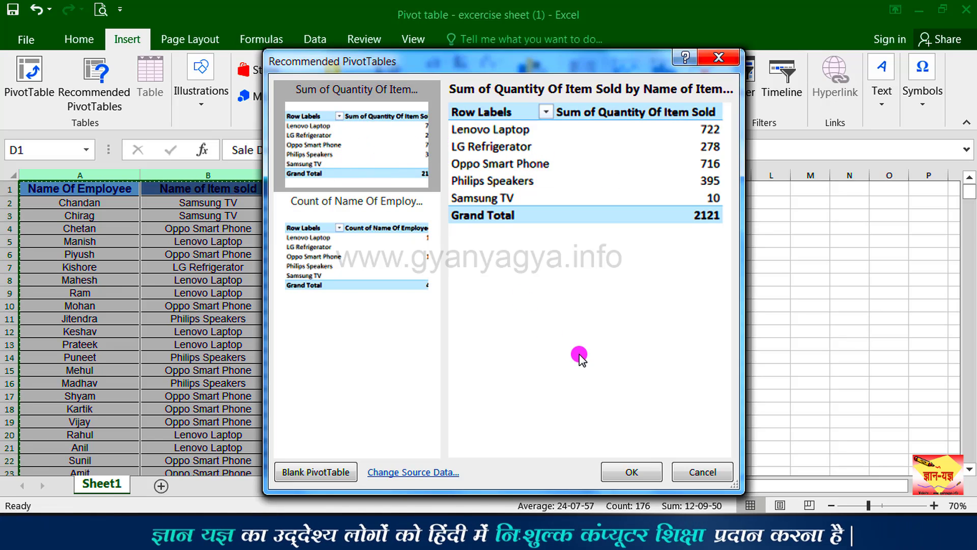
{"action": "left_click", "coordinate": [635, 473]}
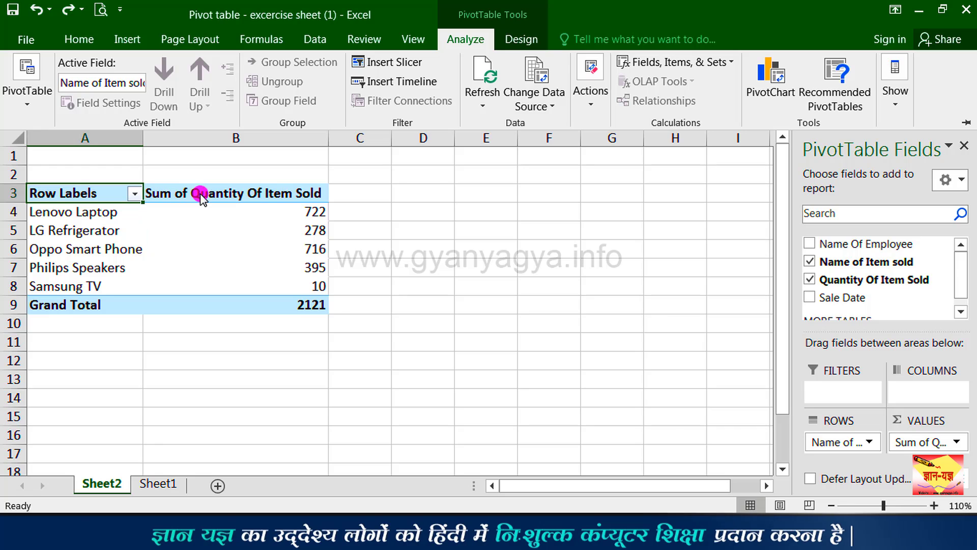
Step: Examine the quantity sold for each item in the new pivot table, starting with Lenovo Laptop
{"action": "mouse_move", "coordinate": [219, 256]}
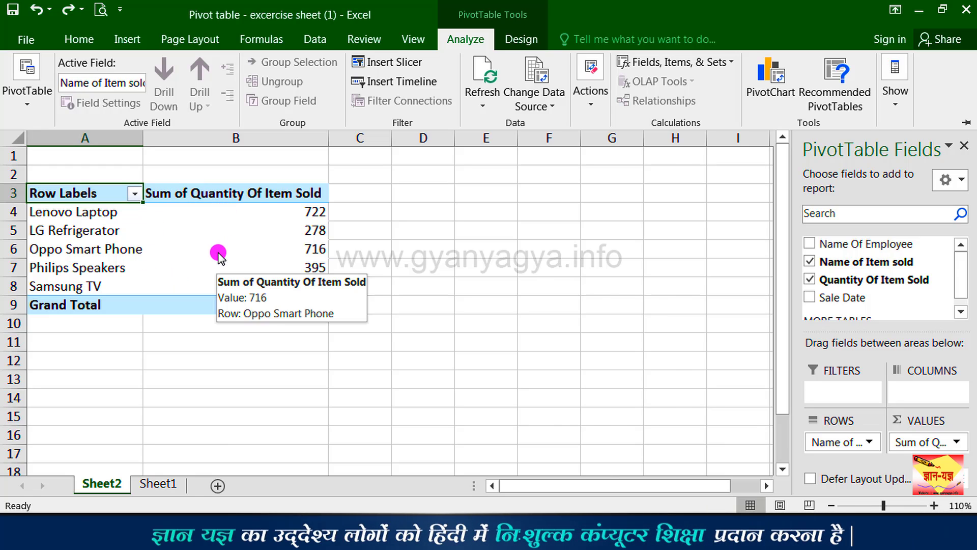
{"action": "left_click", "coordinate": [127, 228]}
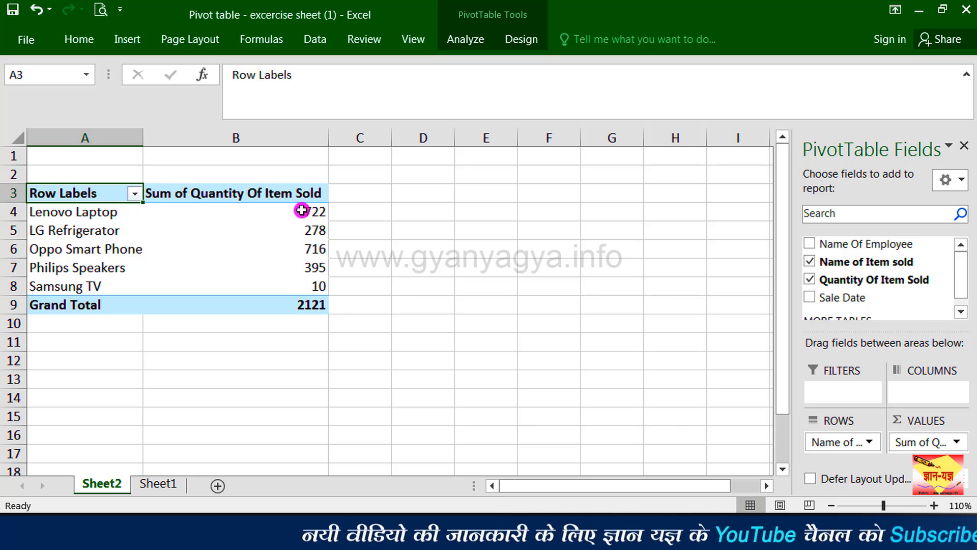
{"action": "mouse_move", "coordinate": [313, 282]}
{"action": "left_click", "coordinate": [77, 217]}
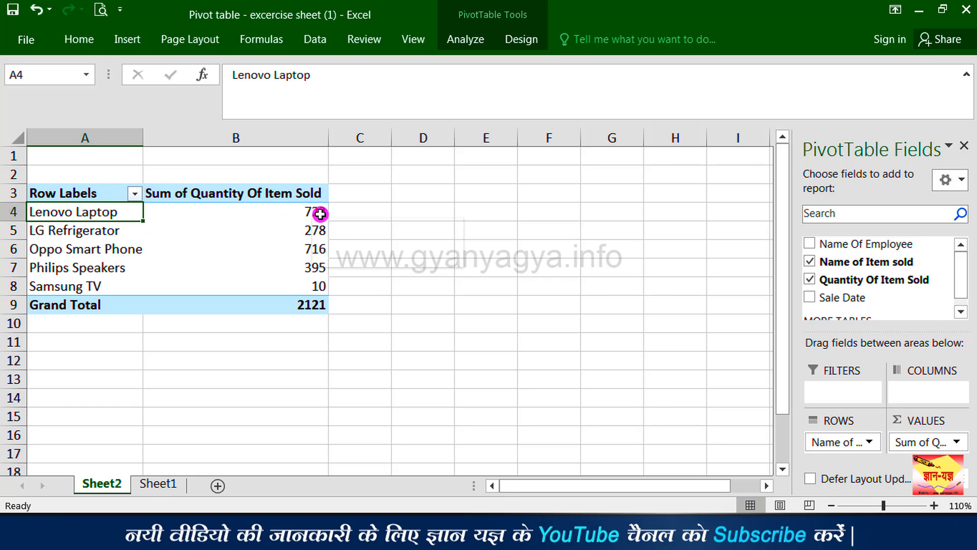
{"action": "mouse_move", "coordinate": [320, 214]}
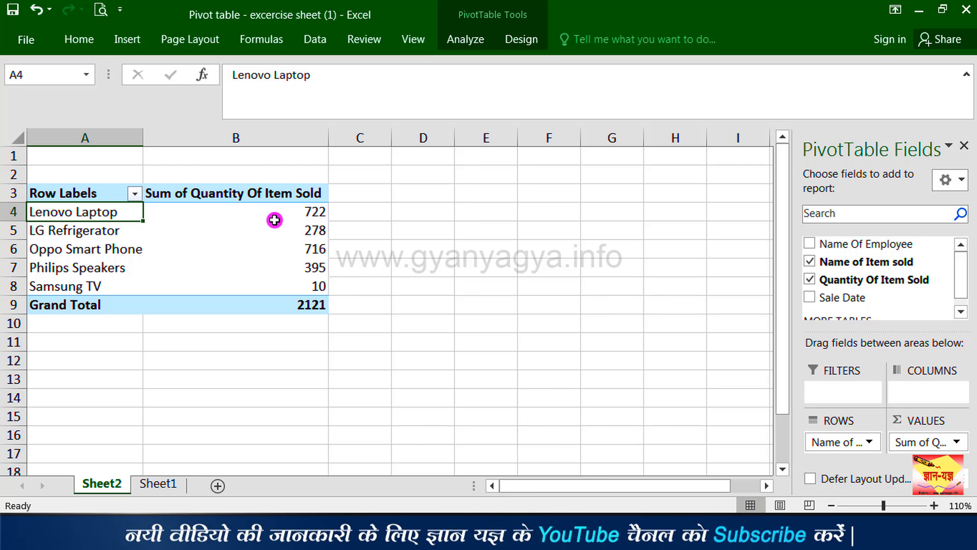
{"action": "mouse_move", "coordinate": [315, 236]}
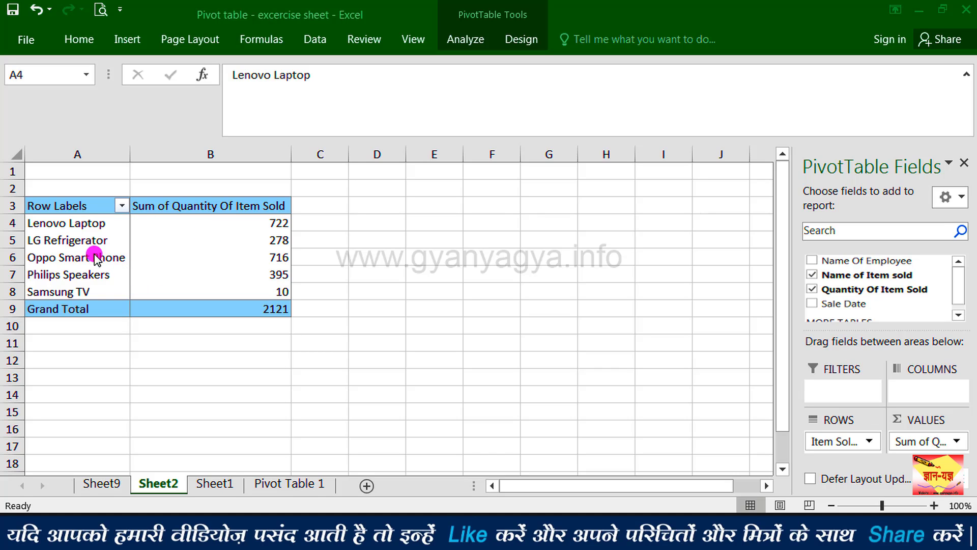
Step: Select empty cell E7 outside the pivot table, and reselect the LG Refrigerator total to bring back the field list
{"action": "left_click", "coordinate": [425, 272]}
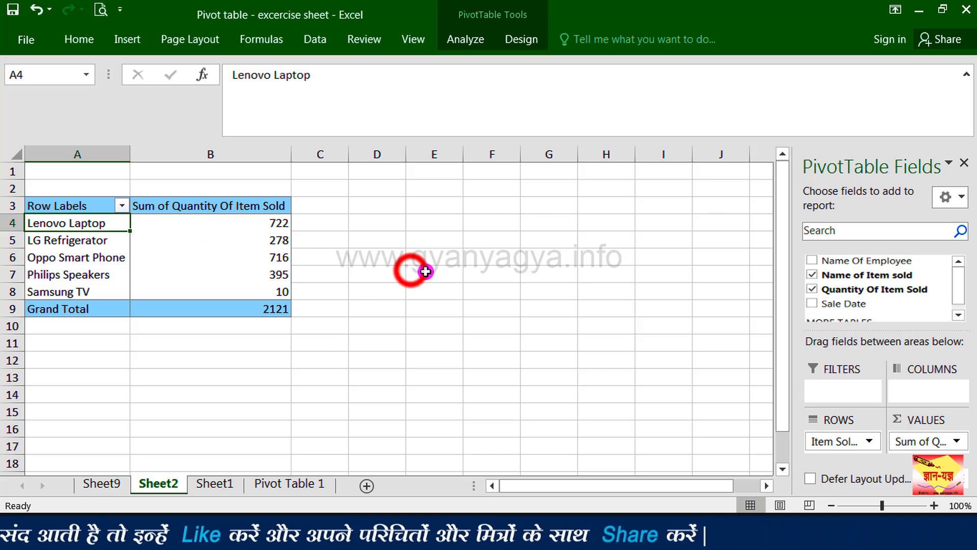
{"action": "left_click", "coordinate": [425, 272]}
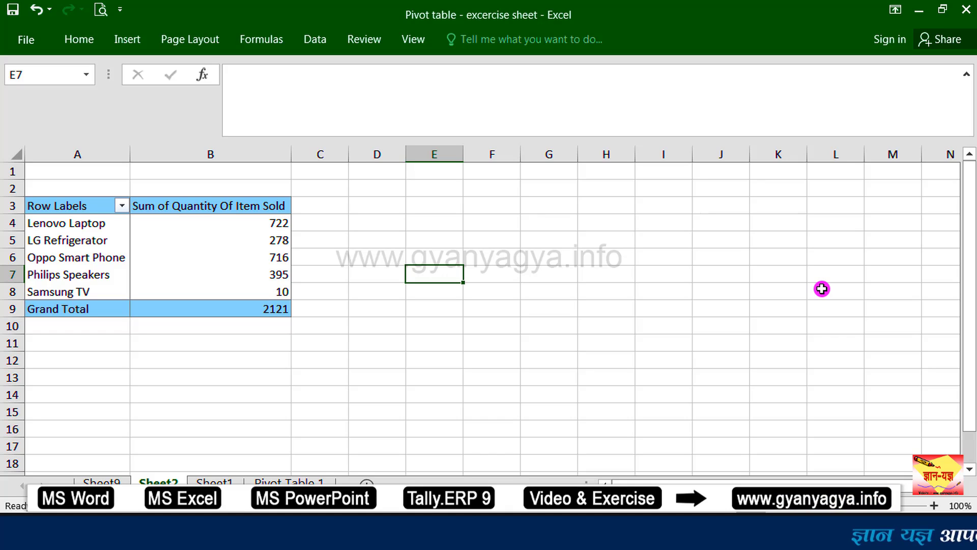
{"action": "left_click", "coordinate": [237, 240]}
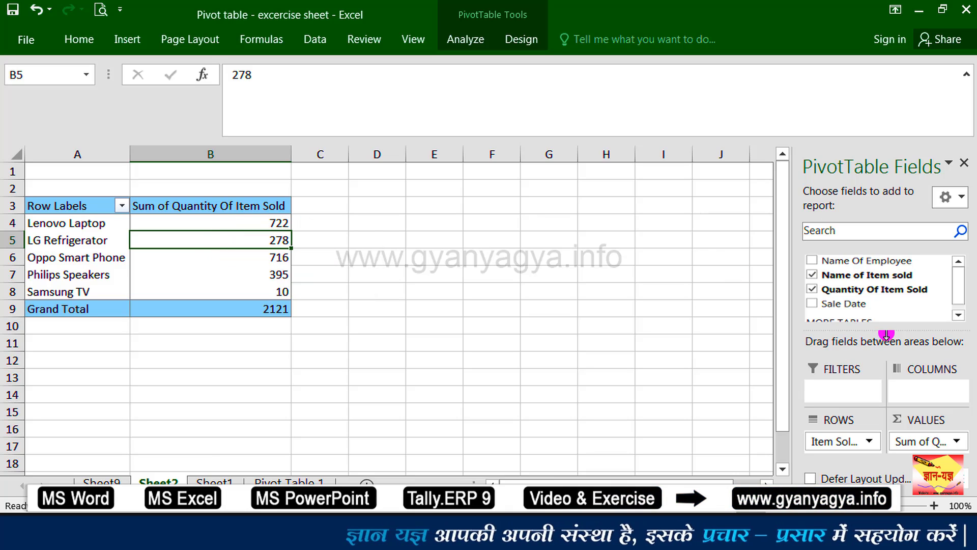
Step: Close the PivotTable Fields pane, and select cell E7 outside and cell B7 inside the pivot table
{"action": "left_click", "coordinate": [965, 164]}
{"action": "left_click", "coordinate": [444, 279]}
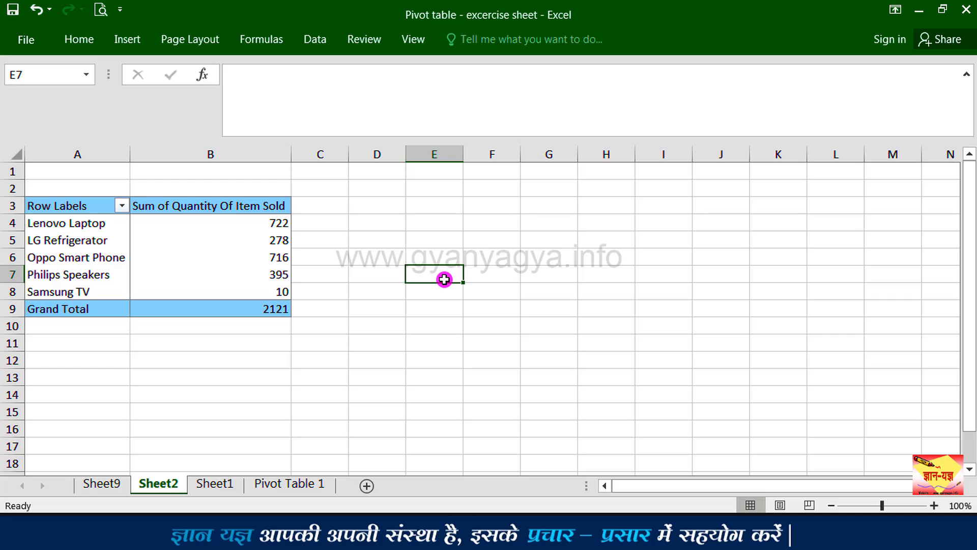
{"action": "left_click", "coordinate": [230, 273]}
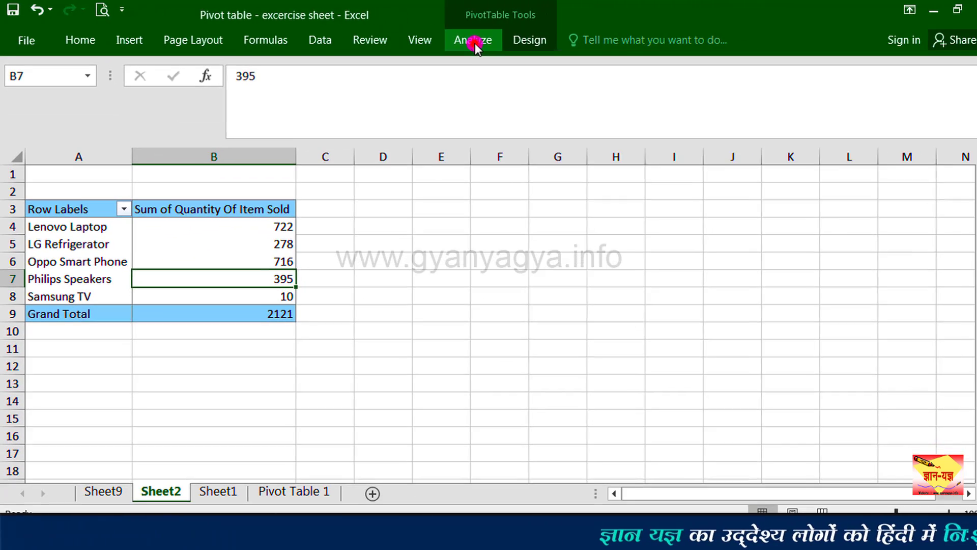
Step: Turn the pivot table's Field List display back on
{"action": "left_click", "coordinate": [474, 41]}
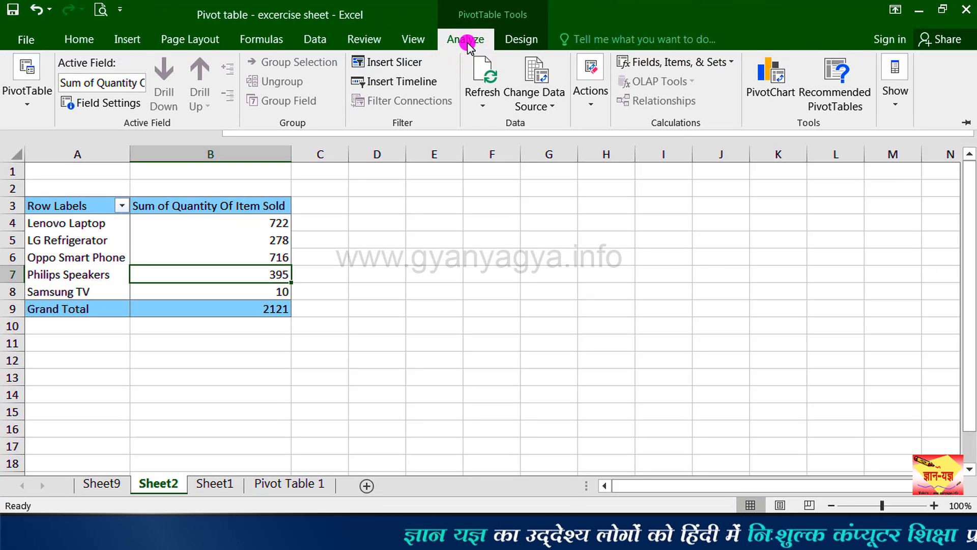
{"action": "left_click", "coordinate": [906, 110]}
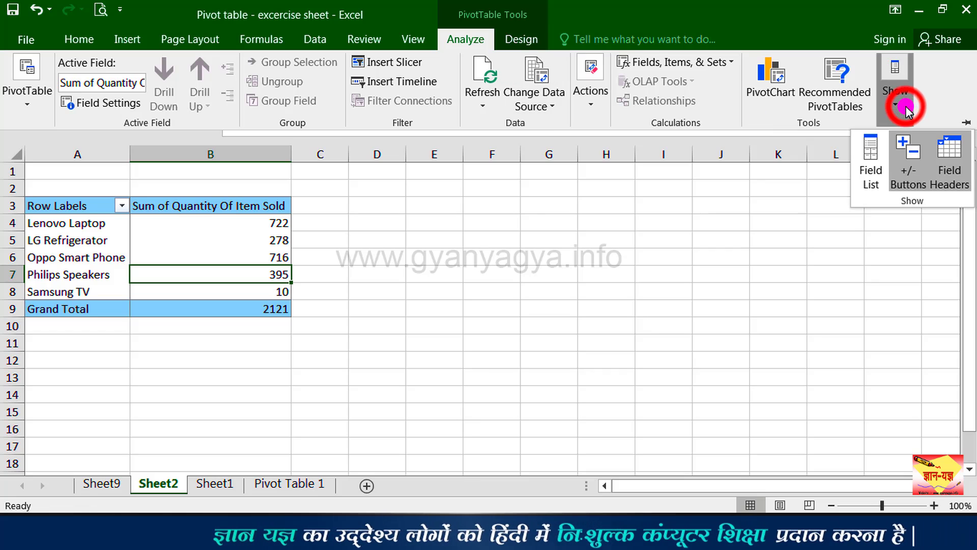
{"action": "left_click", "coordinate": [870, 188]}
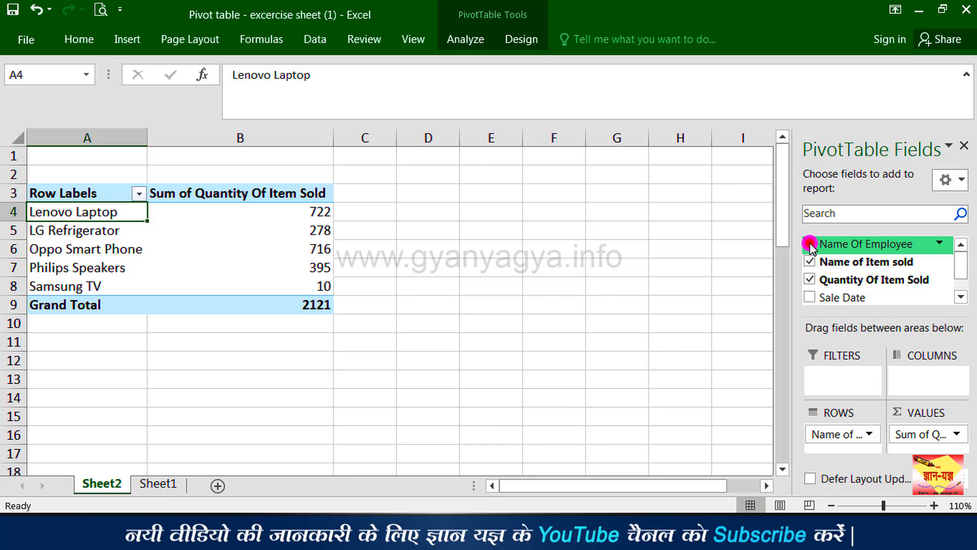
Step: Add the Name Of Employee field to the pivot table for a per-employee breakdown of each item, and remove the field again
{"action": "left_click", "coordinate": [810, 244]}
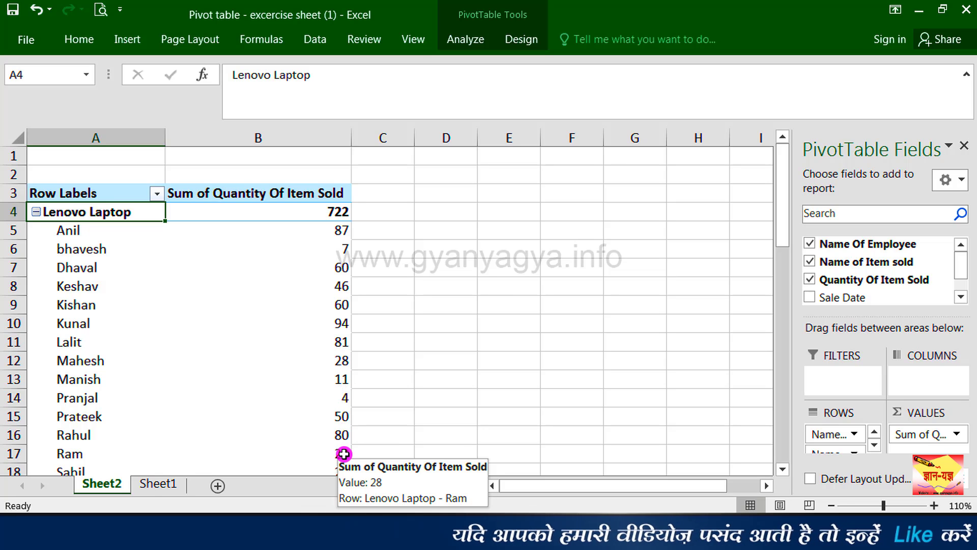
{"action": "left_click", "coordinate": [784, 338]}
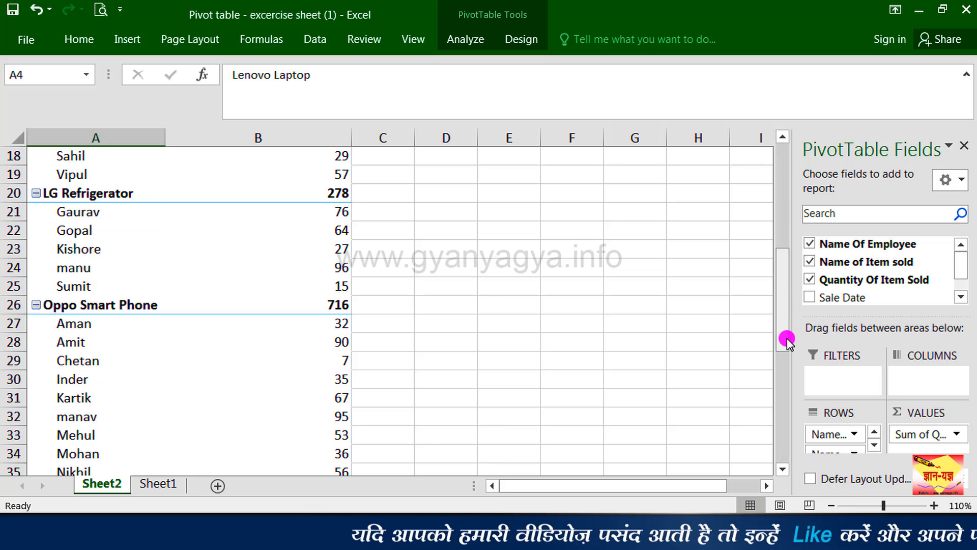
{"action": "left_click", "coordinate": [779, 385]}
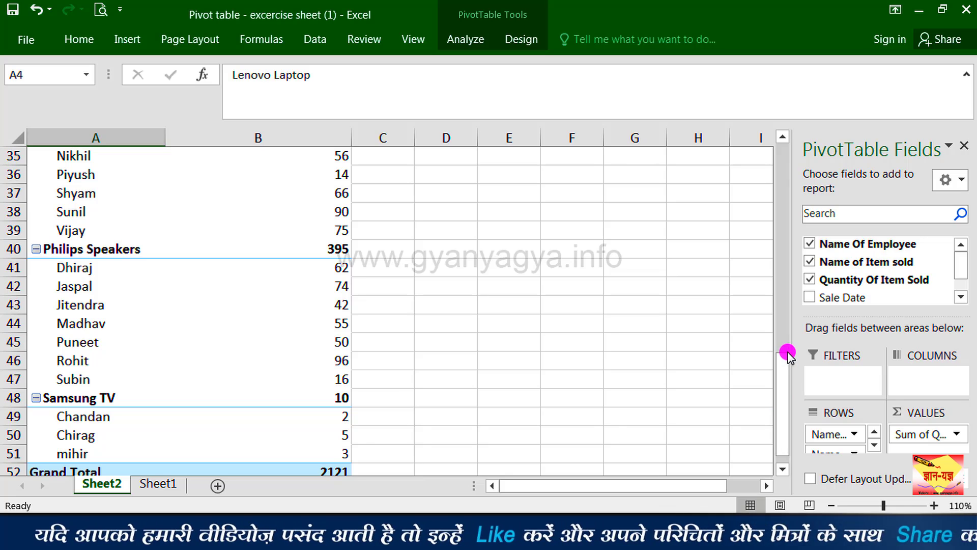
{"action": "left_click", "coordinate": [780, 317]}
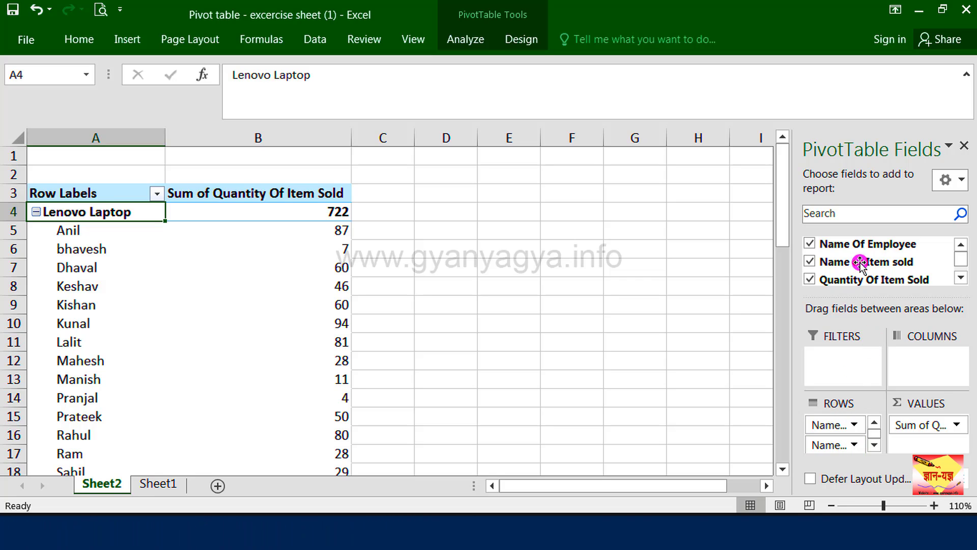
{"action": "left_click", "coordinate": [809, 244]}
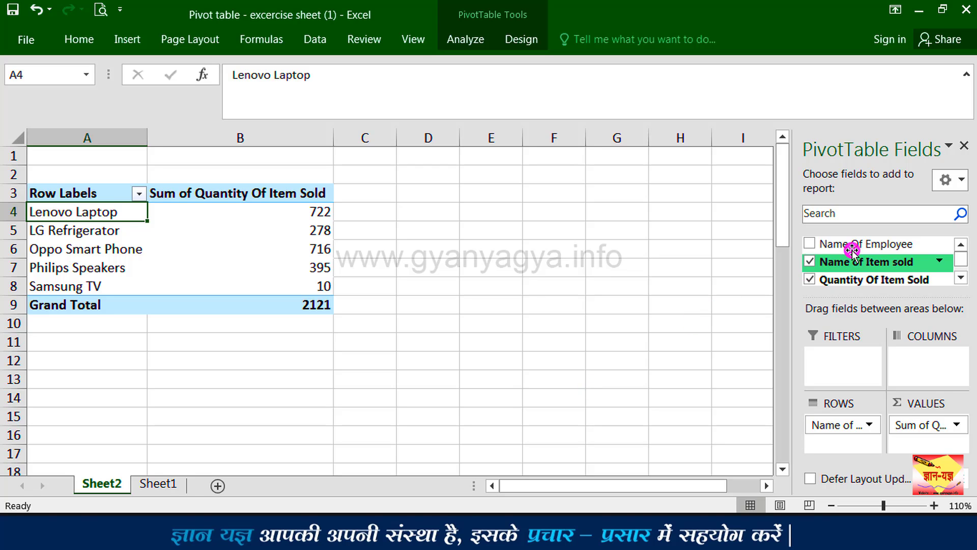
Step: Add the Name Of Employee field to the pivot table again and move it from the Rows area to the Columns area
{"action": "left_click", "coordinate": [815, 245]}
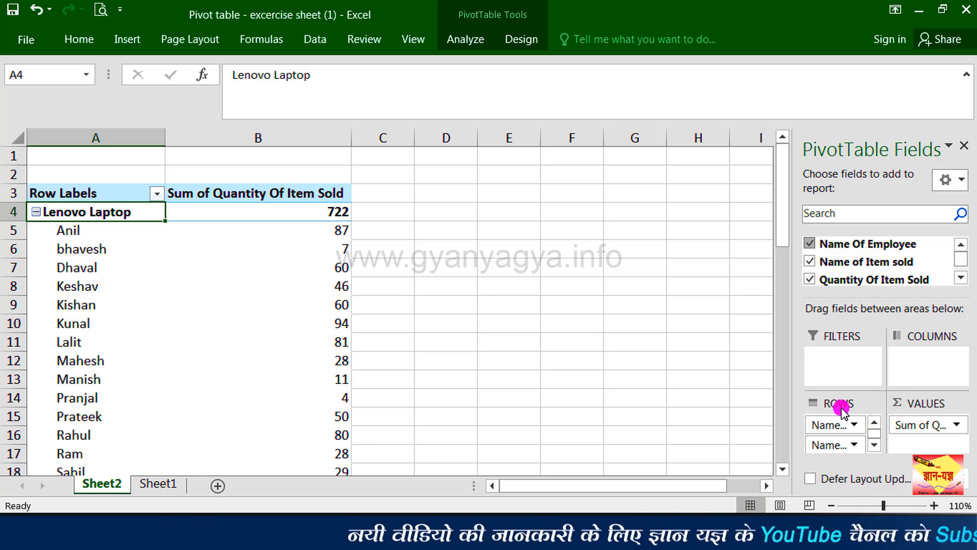
{"action": "left_click", "coordinate": [834, 444]}
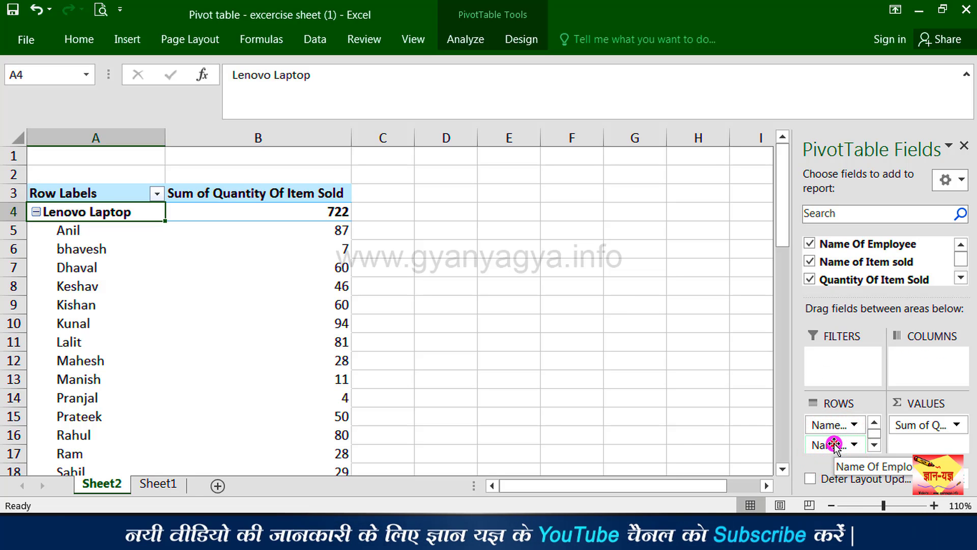
{"action": "left_click", "coordinate": [834, 445]}
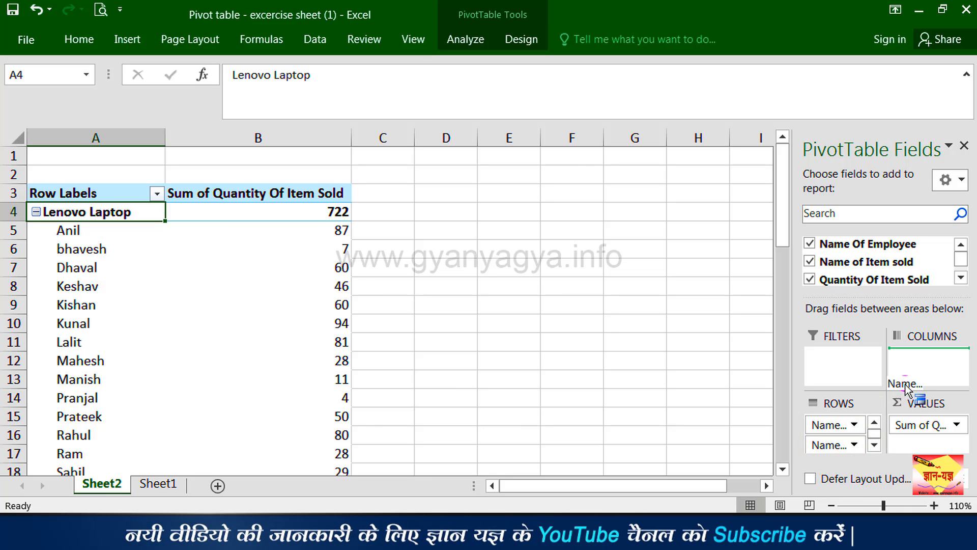
{"action": "left_click_drag", "start_coordinate": [910, 365], "coordinate": [909, 364]}
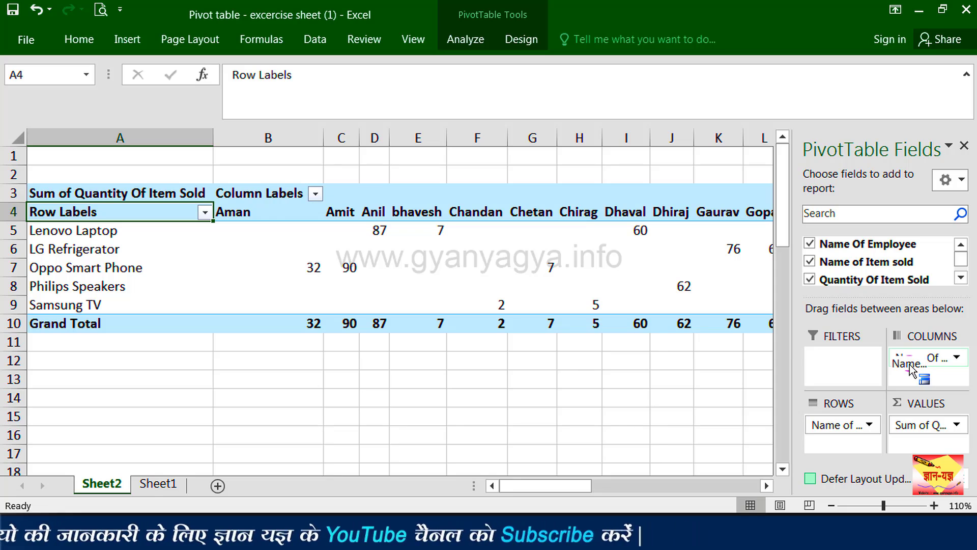
{"action": "left_click", "coordinate": [841, 447]}
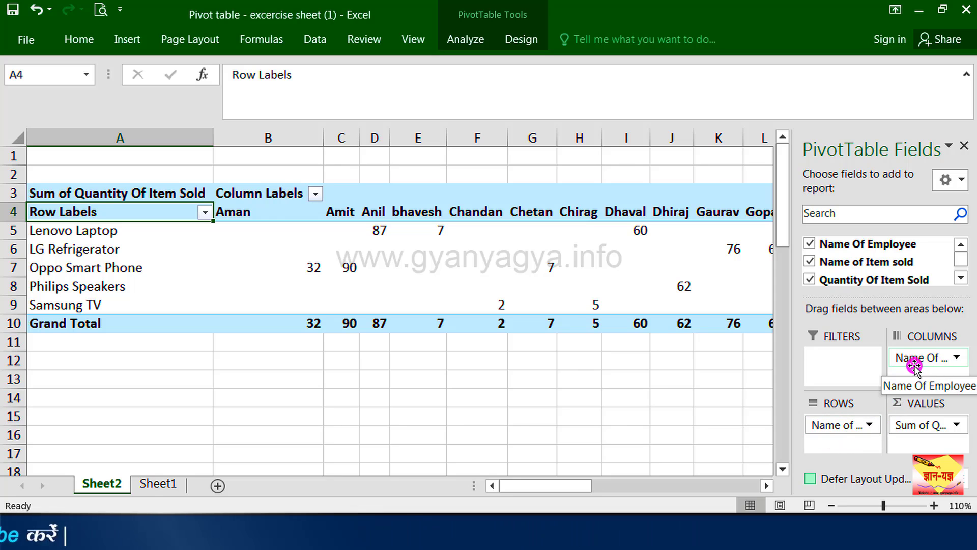
{"action": "scroll", "coordinate": [649, 426], "scroll_direction": "down", "scroll_amount": 1}
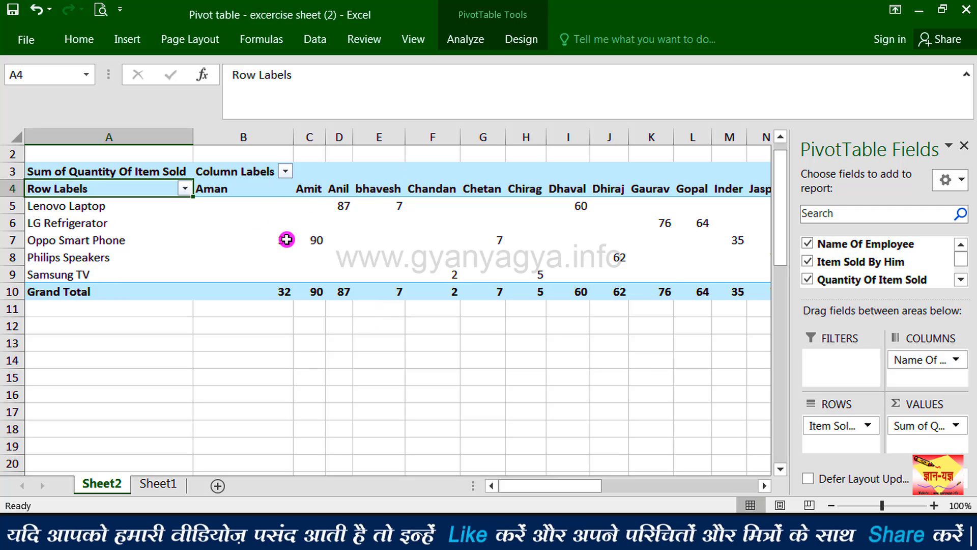
{"action": "mouse_move", "coordinate": [324, 240]}
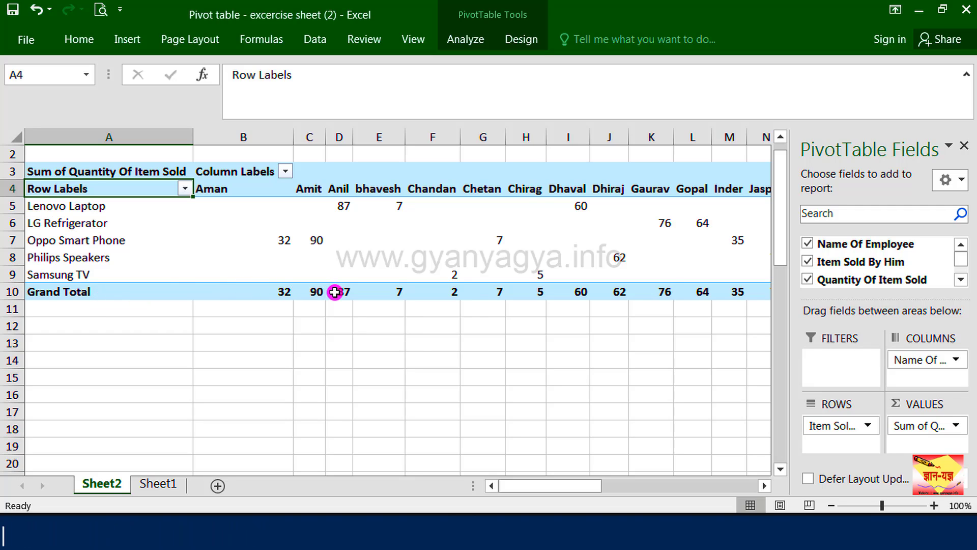
Step: Move the Name Of Employee field from the Columns area to the Filters area and filter the pivot table to the sixth employee listed
{"action": "mouse_move", "coordinate": [421, 296]}
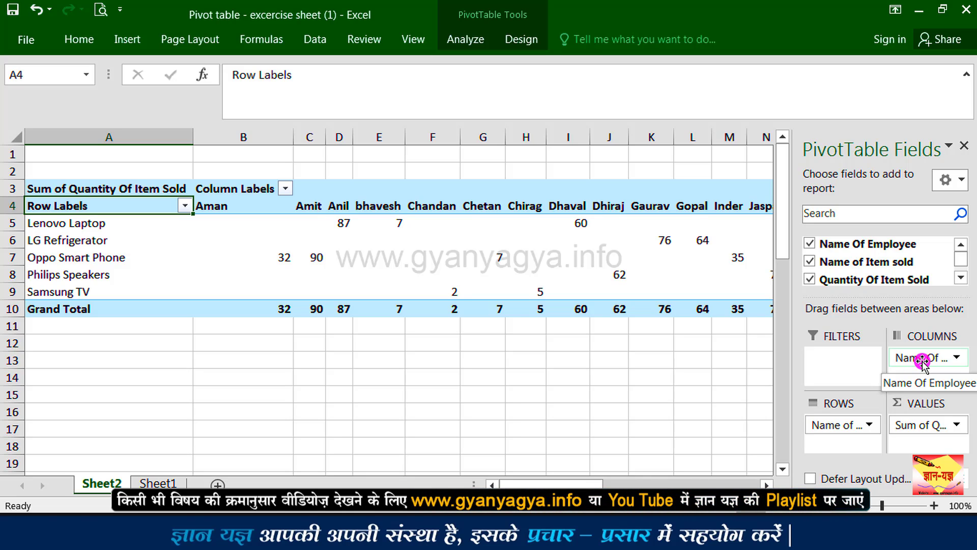
{"action": "left_click_drag", "start_coordinate": [921, 359], "coordinate": [842, 359]}
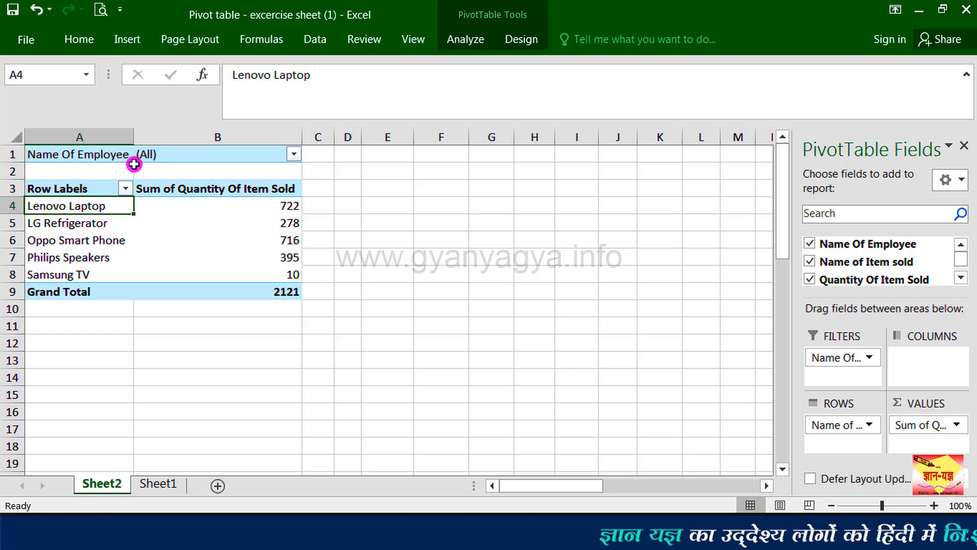
{"action": "left_click", "coordinate": [295, 155]}
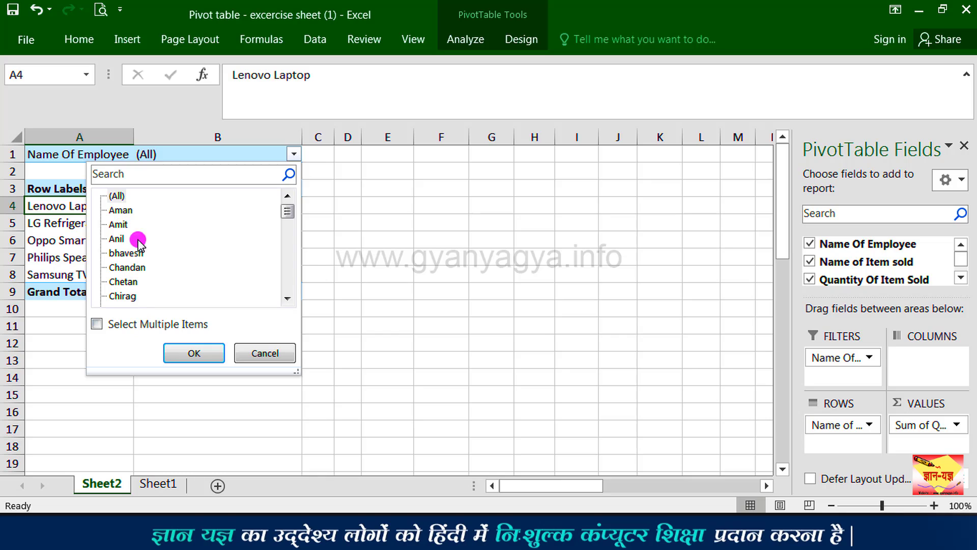
{"action": "left_click", "coordinate": [287, 274]}
{"action": "left_click", "coordinate": [286, 275]}
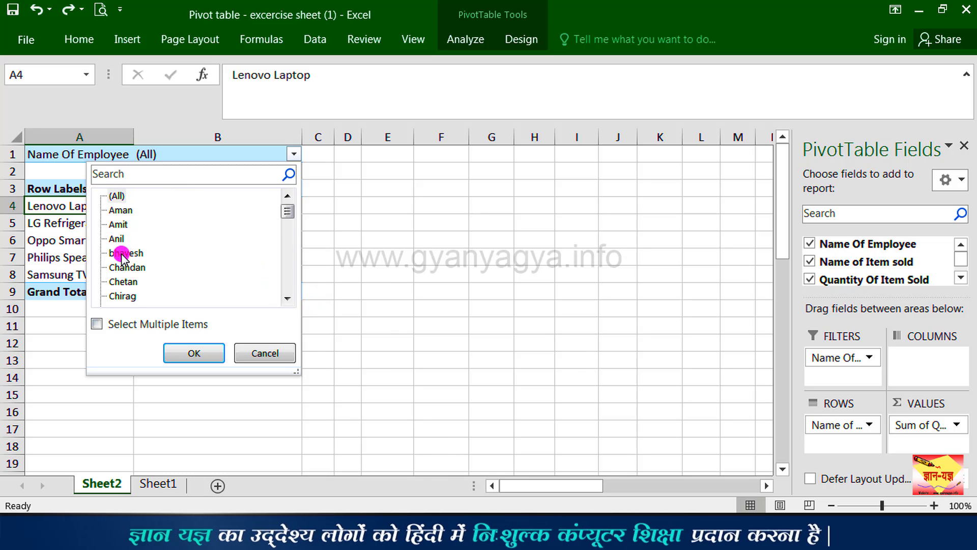
{"action": "left_click", "coordinate": [128, 282]}
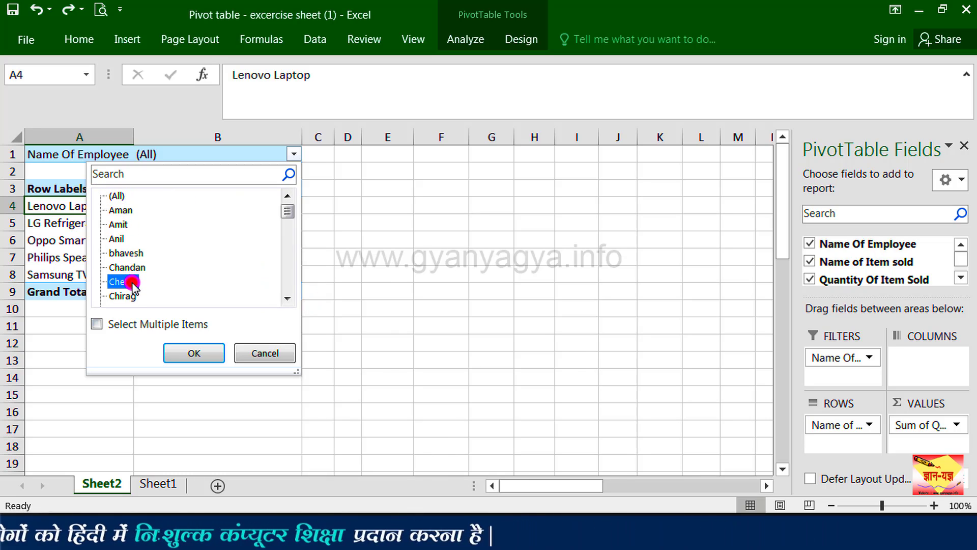
{"action": "left_click", "coordinate": [188, 352]}
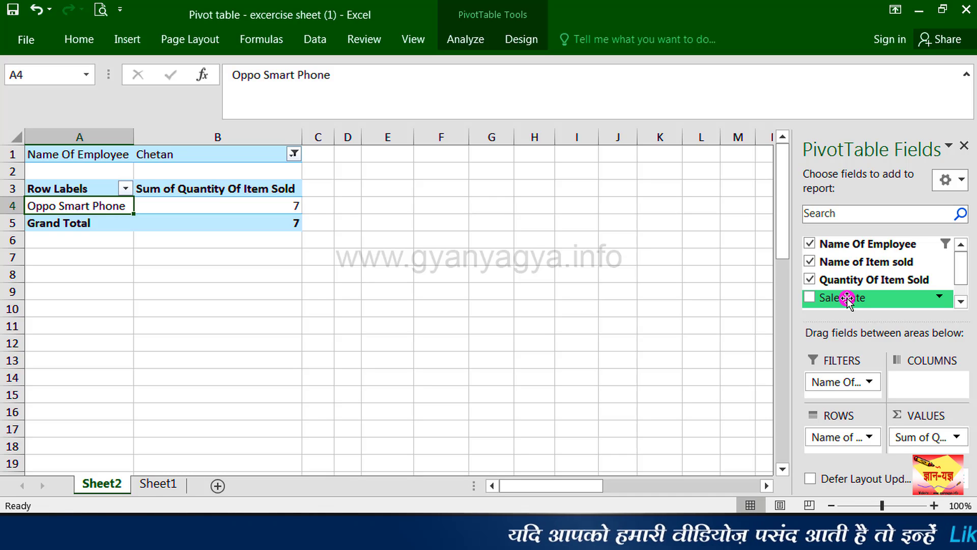
Step: Add the Sale Date field to the Filters area below Name Of Employee and filter the pivot table to 06-01-14
{"action": "left_click_drag", "start_coordinate": [848, 300], "coordinate": [851, 390]}
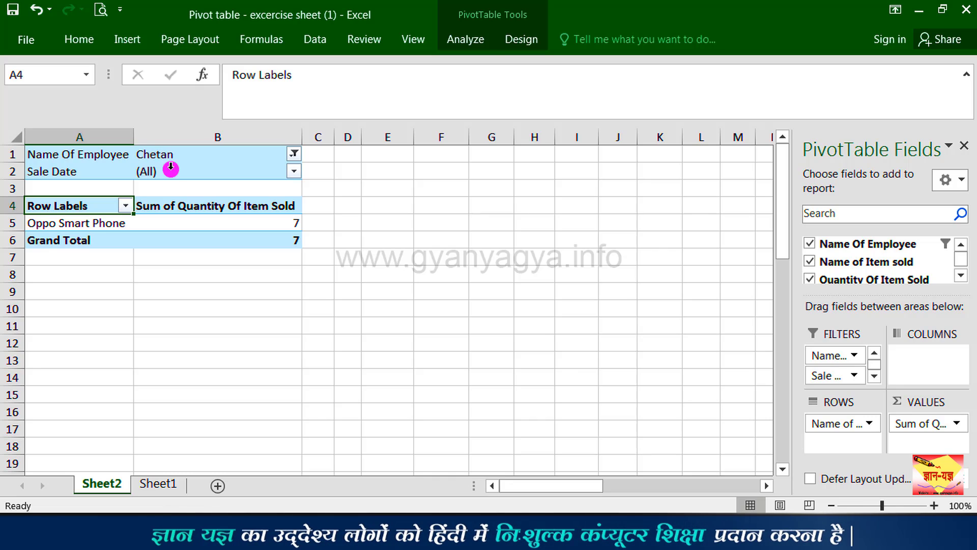
{"action": "left_click", "coordinate": [294, 170]}
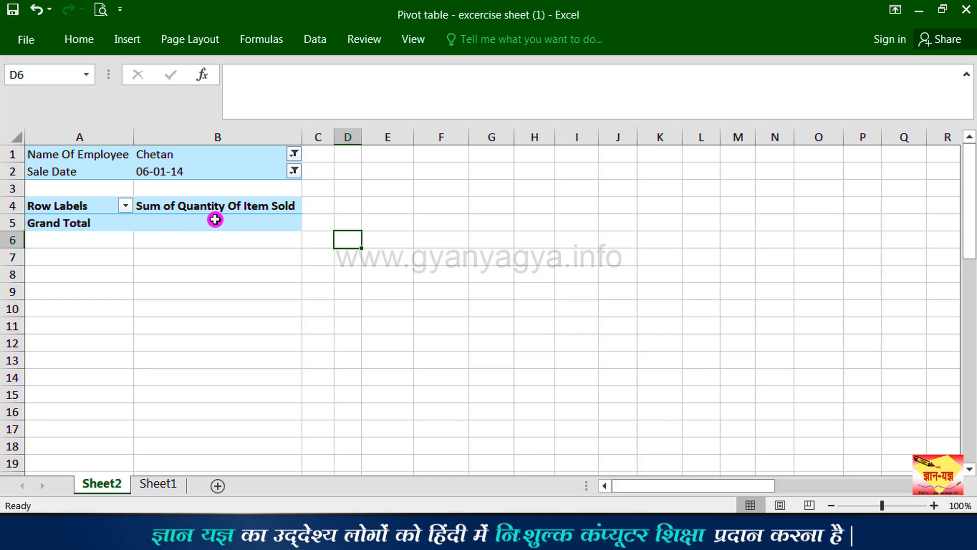
{"action": "mouse_move", "coordinate": [223, 216]}
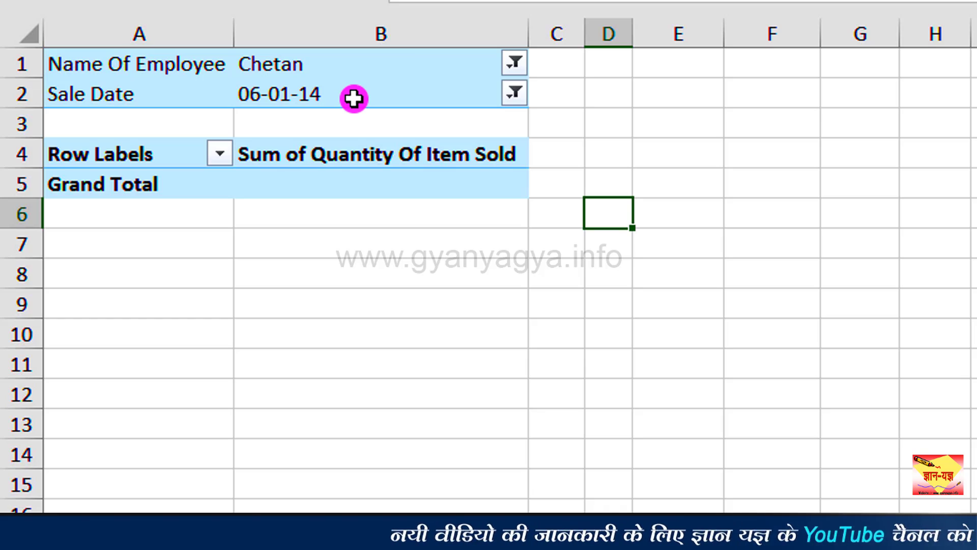
Step: Search the Name Of Employee filter for "pra" and filter the pivot table to the matching employee
{"action": "left_click", "coordinate": [515, 64]}
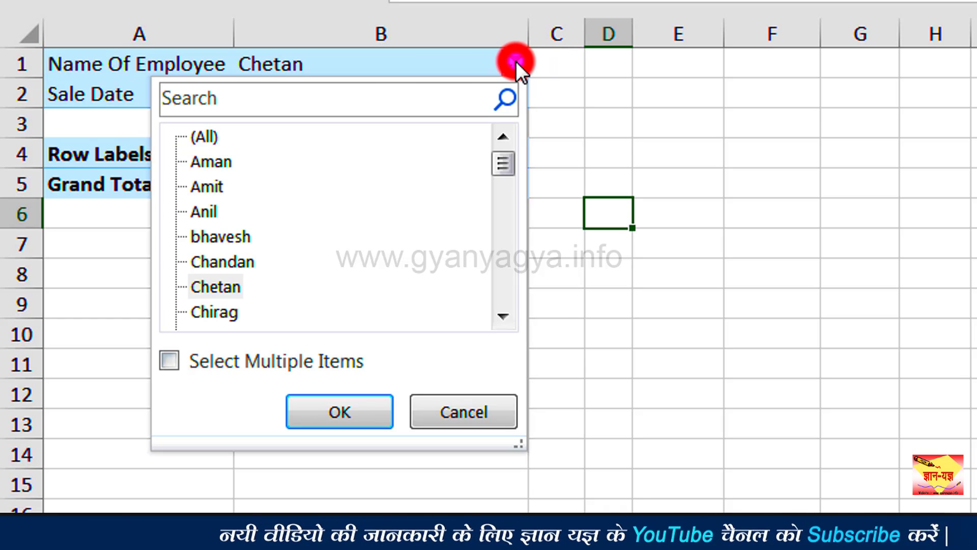
{"action": "left_click", "coordinate": [316, 100]}
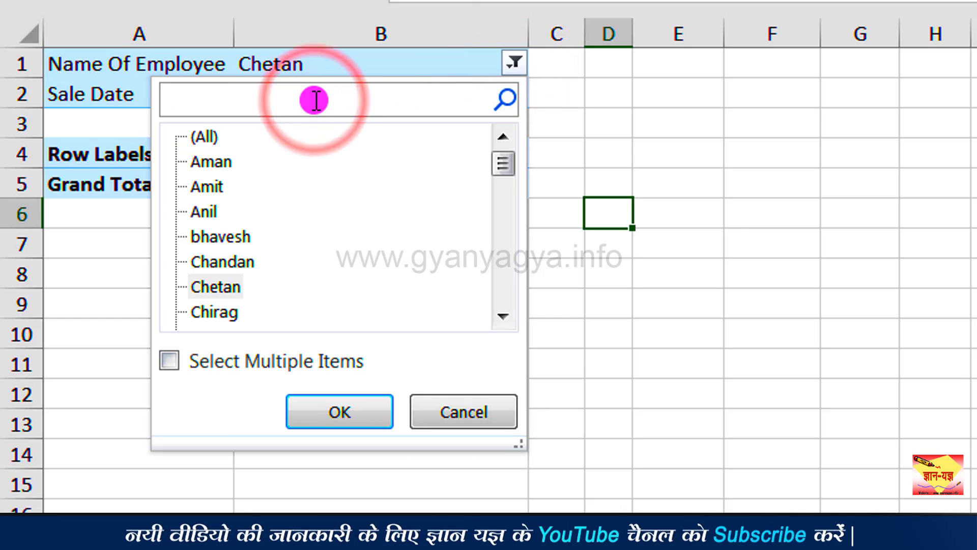
{"action": "type", "text": "pra"}
{"action": "left_click", "coordinate": [184, 163]}
{"action": "left_click", "coordinate": [339, 412]}
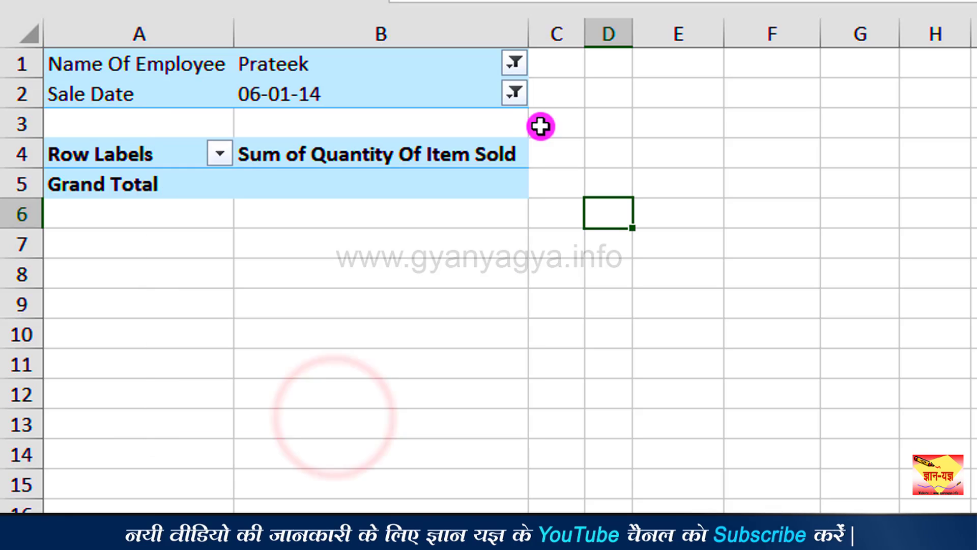
Step: Set the pivot table's Sale Date filter to 23-01-14 and check the item and quantity sold
{"action": "left_click", "coordinate": [515, 93]}
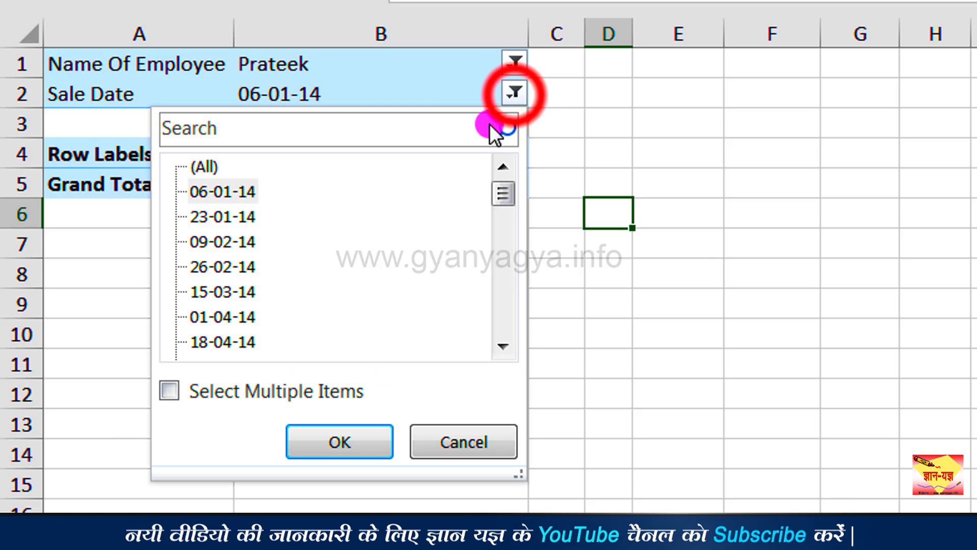
{"action": "left_click", "coordinate": [232, 216]}
{"action": "left_click", "coordinate": [356, 441]}
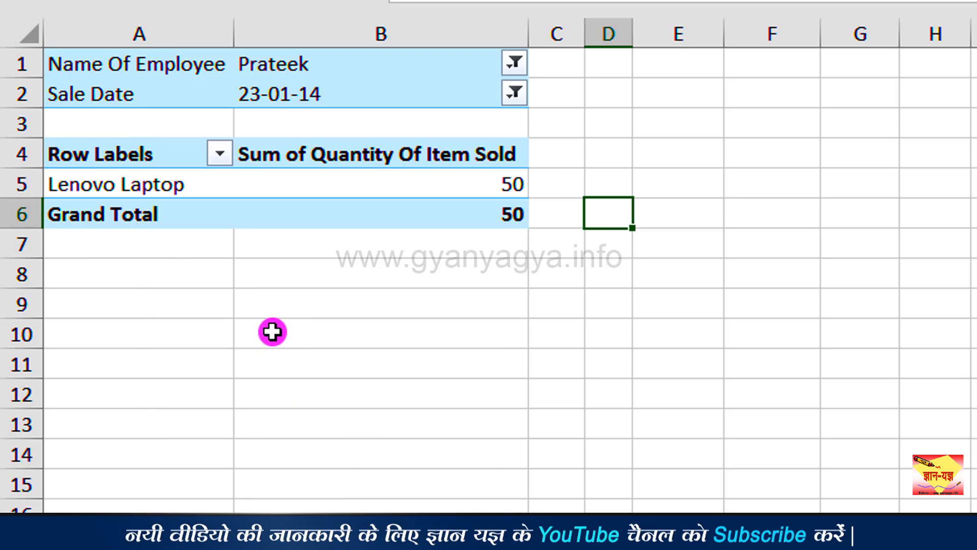
{"action": "mouse_move", "coordinate": [289, 186]}
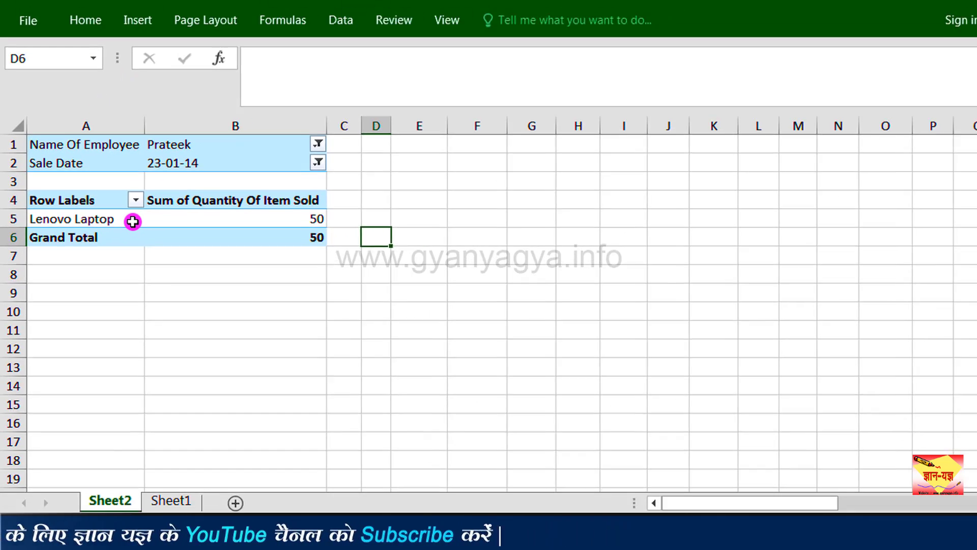
{"action": "mouse_move", "coordinate": [213, 187]}
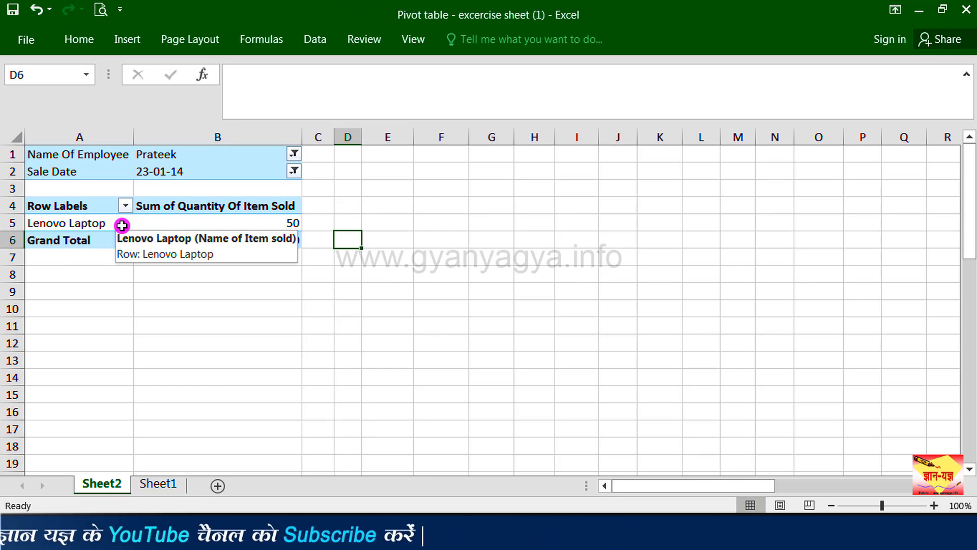
{"action": "mouse_move", "coordinate": [278, 227]}
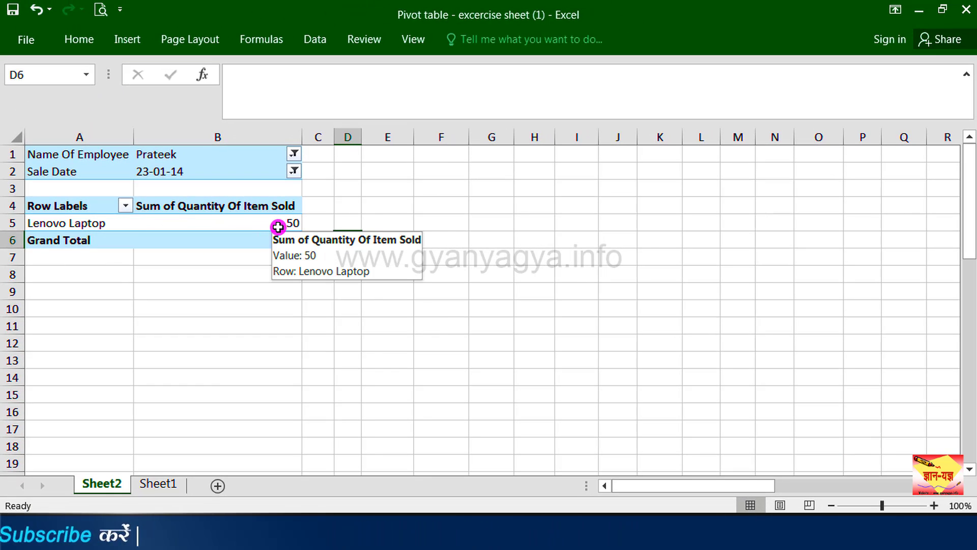